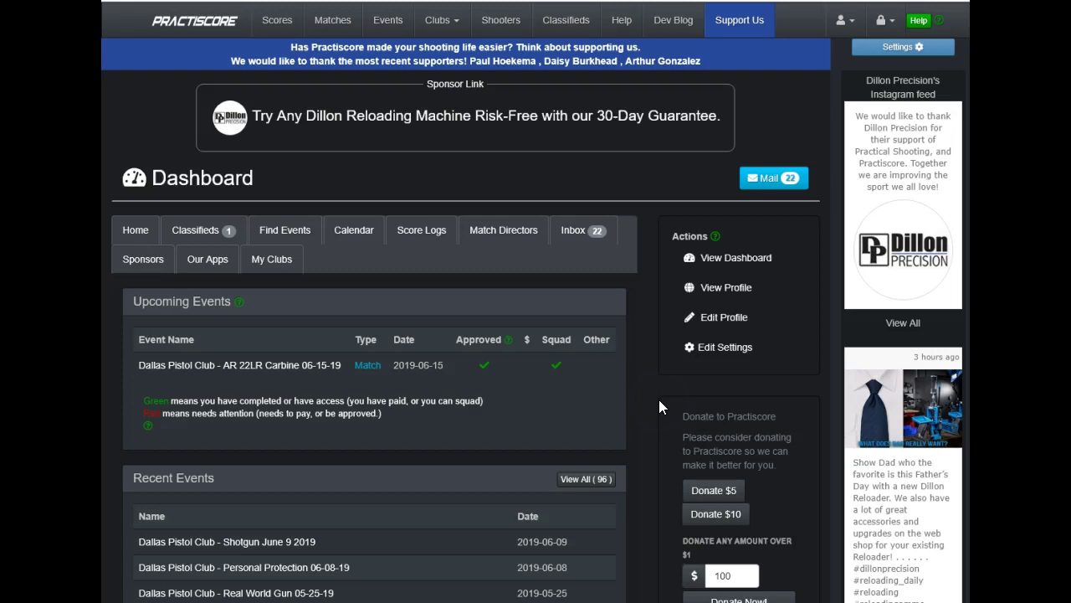
Show the Match Directors list of clubs you manage on the Dashboard.
left_click(510, 234)
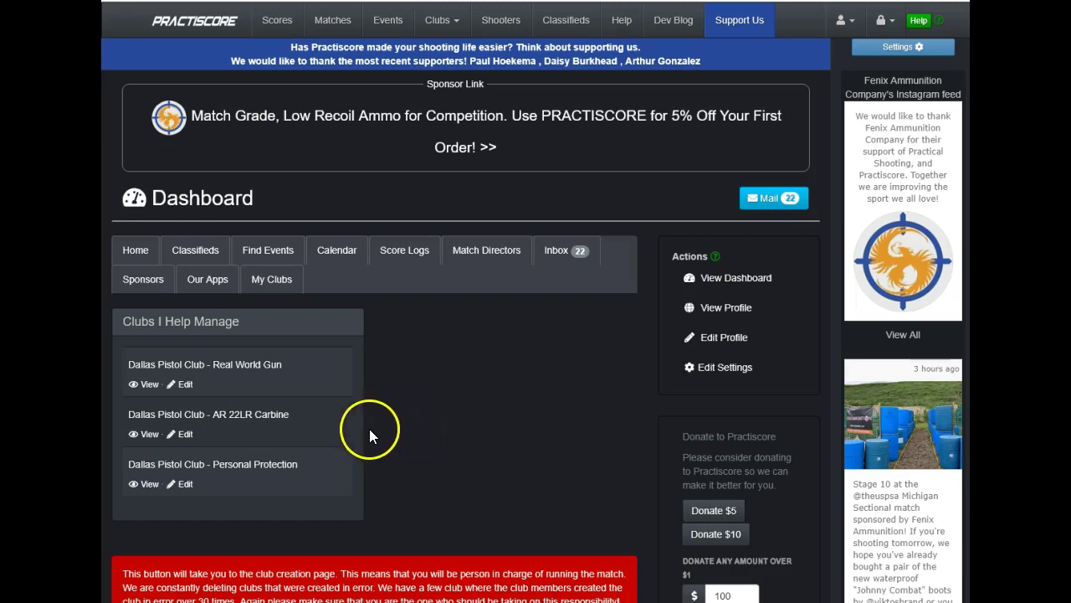
Open the Dallas Pistol Club - AR 22LR Carbine page and scroll to Upcoming Matches.
left_click(274, 416)
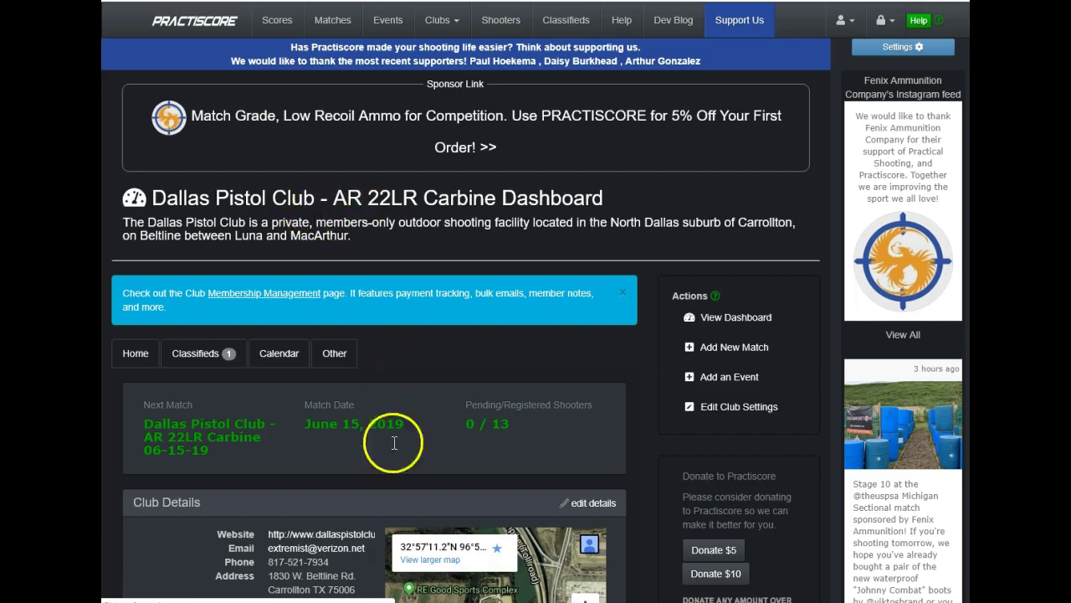
scroll(419, 444, "down", 4)
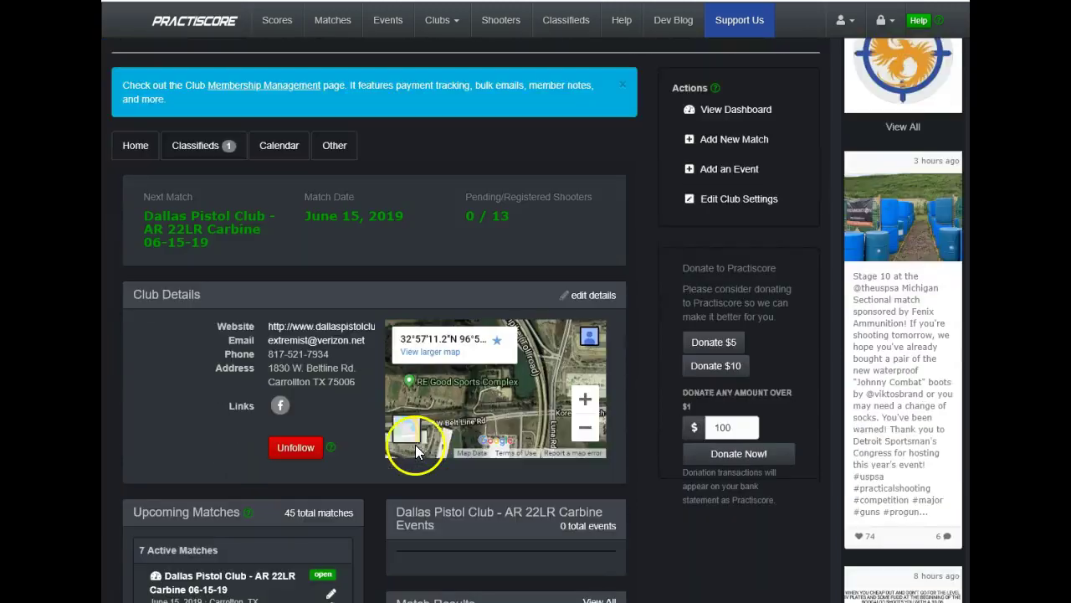
scroll(374, 440, "down", 2)
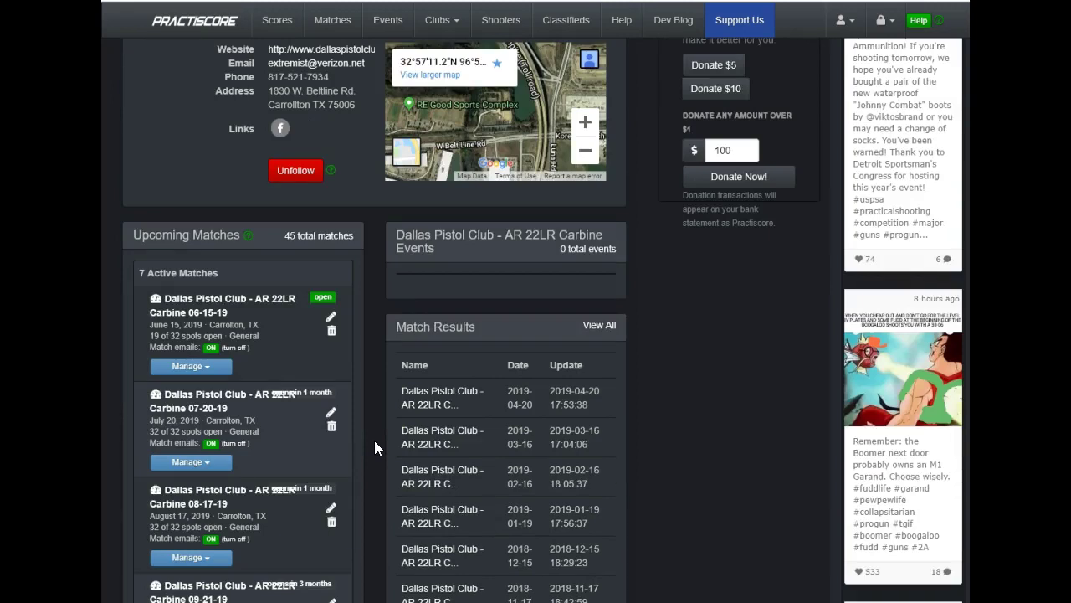
Open the Manage dropdown for the 06-15-19 match.
left_click(219, 368)
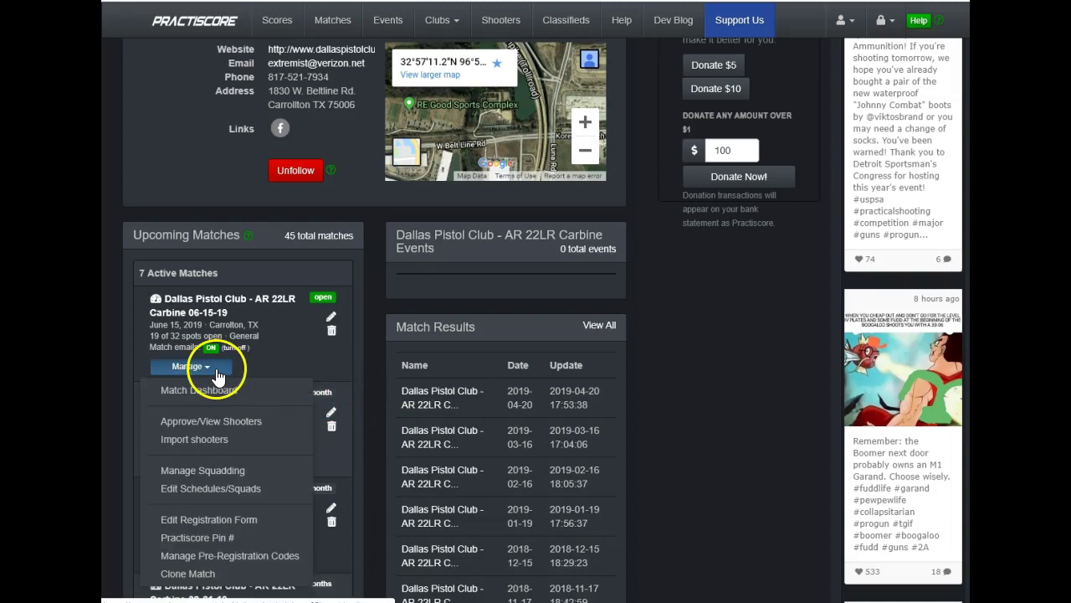
left_click(217, 371)
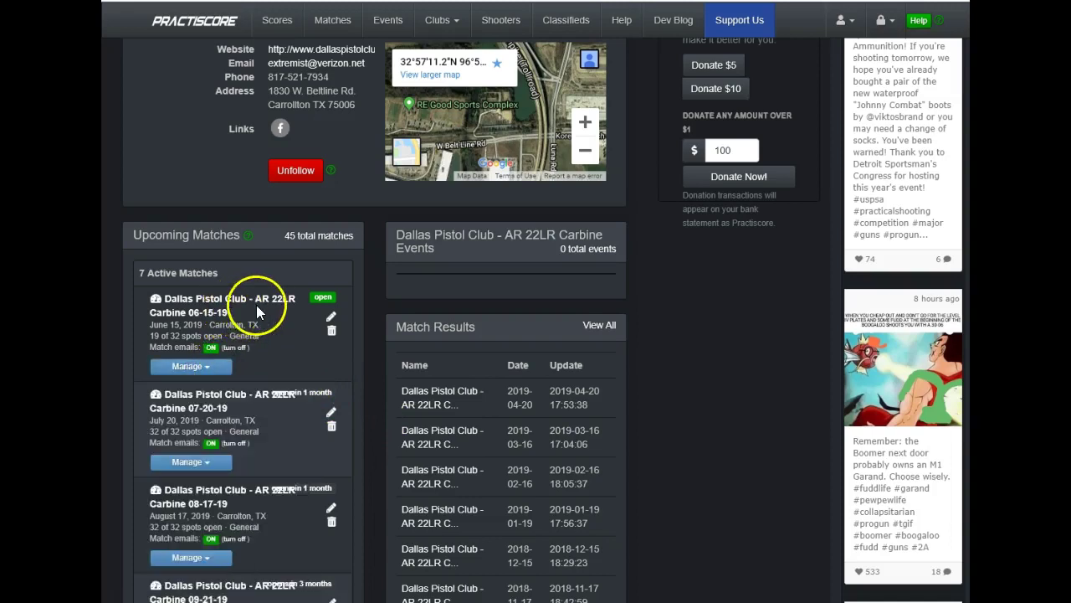
left_click(208, 369)
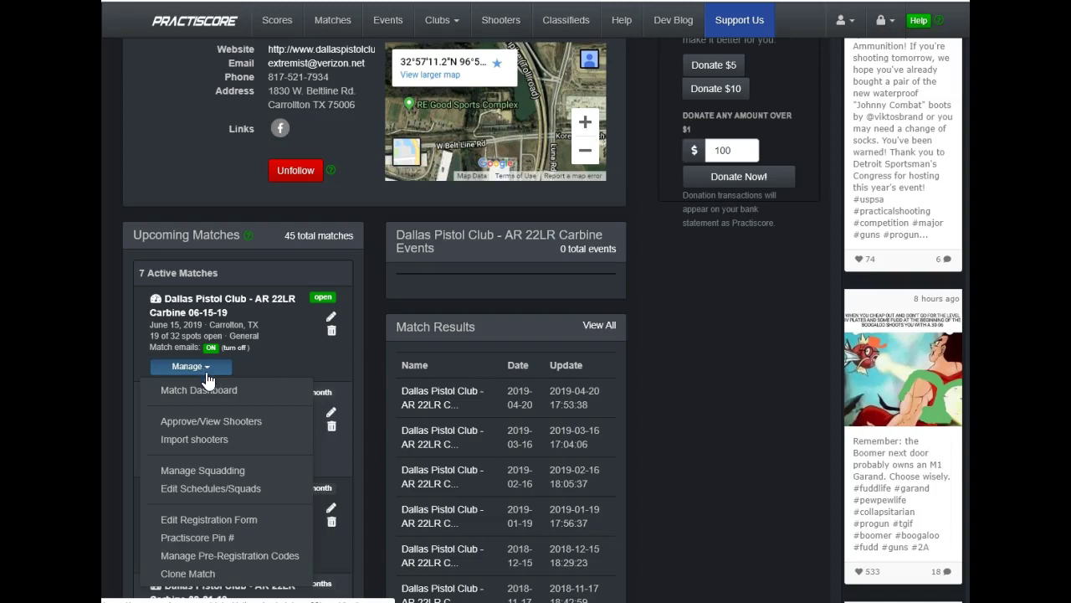
left_click(205, 368)
left_click(217, 368)
left_click(218, 373)
left_click(216, 370)
Choose Approve/View Shooters and scroll through the 13 registered shooters' approval and squads.
left_click(210, 425)
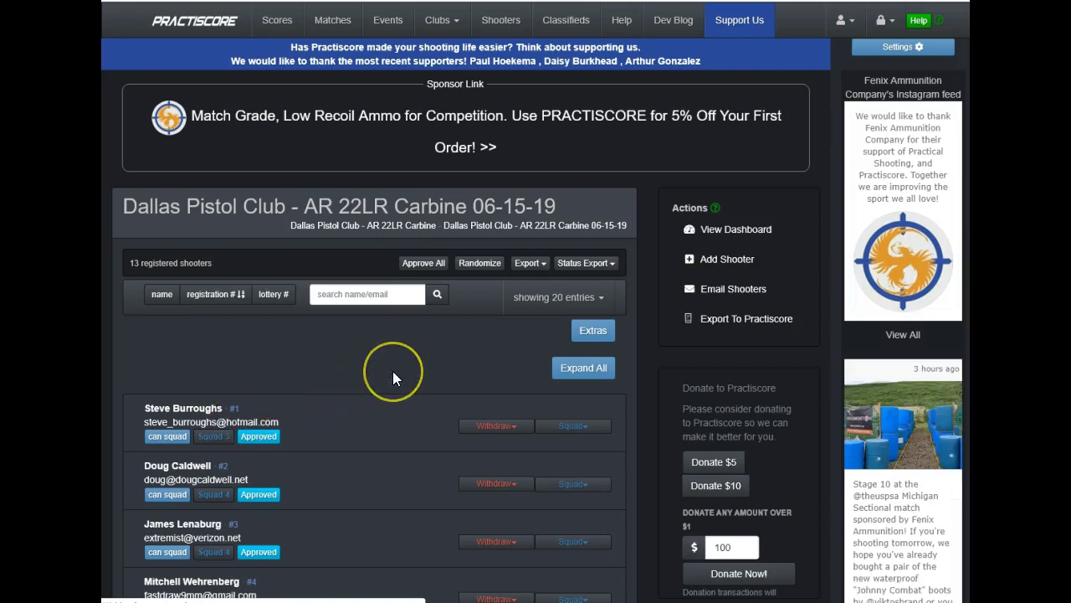
scroll(393, 371, "down", 7)
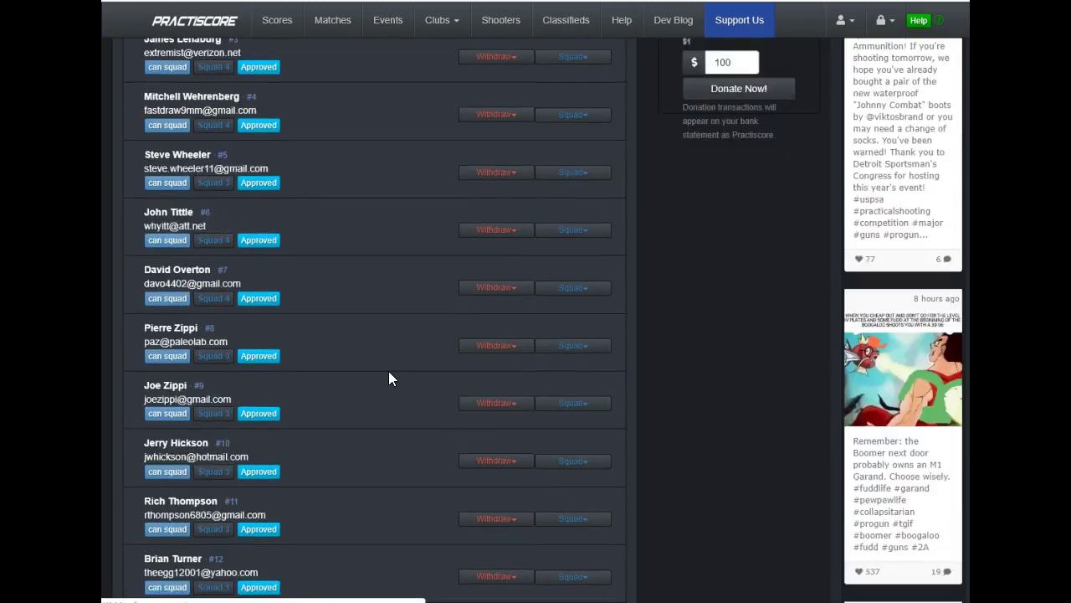
scroll(389, 372, "down", 1)
scroll(389, 372, "up", 8)
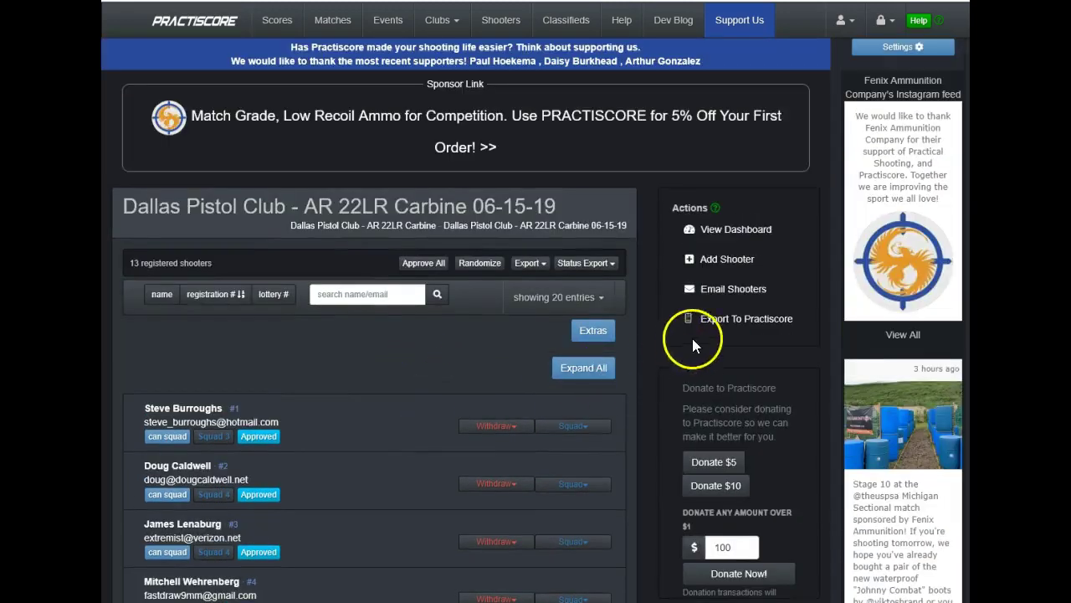
Start Email Shooters for the 06-15-19 match, checking the To choices and cc toggle.
left_click(716, 295)
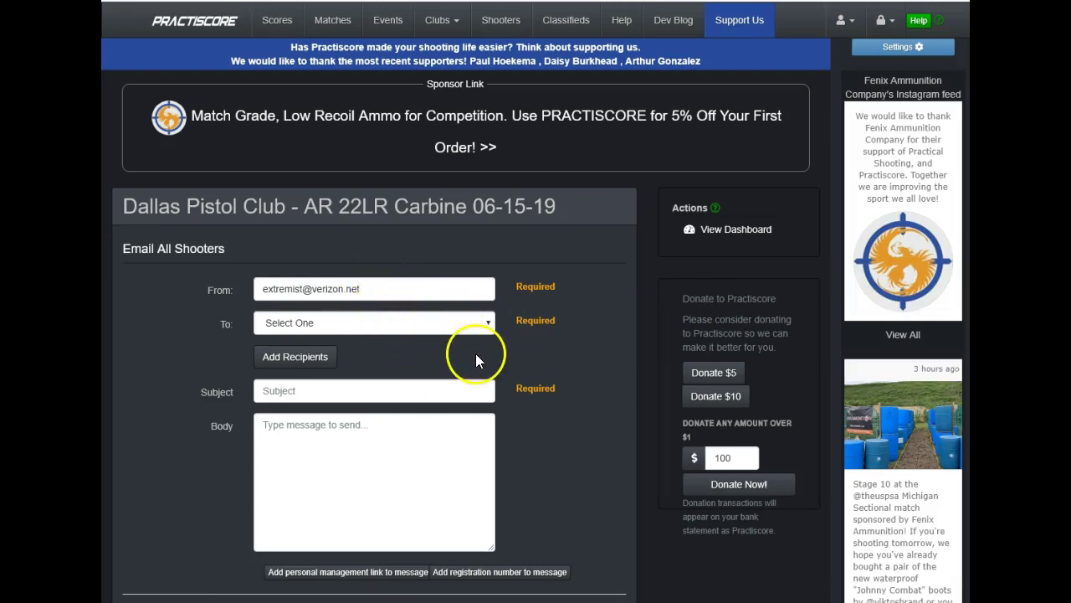
left_click(486, 324)
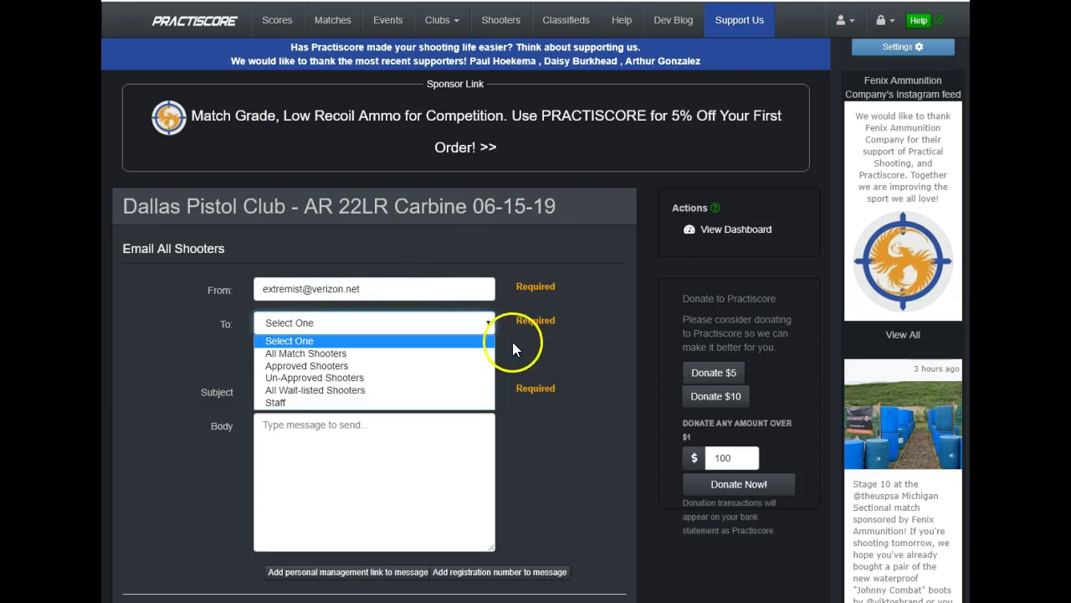
left_click(519, 345)
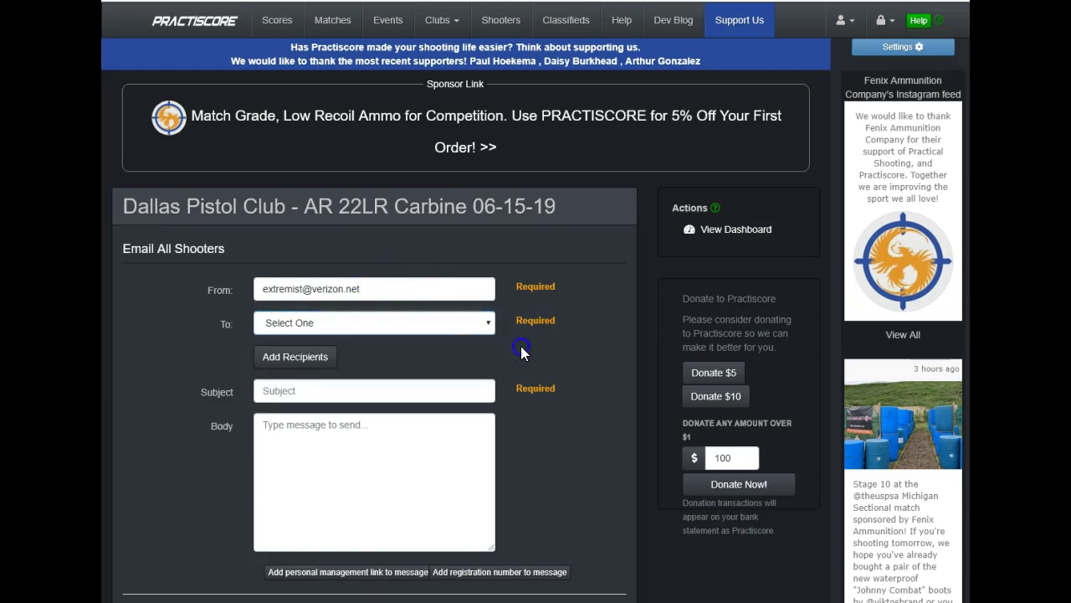
left_click(322, 360)
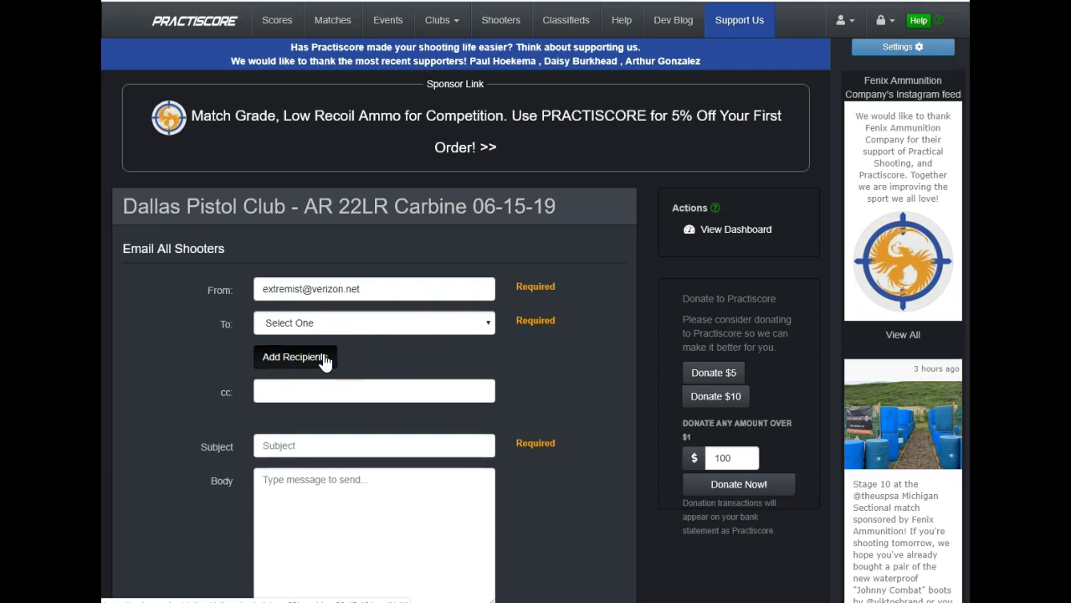
left_click(325, 359)
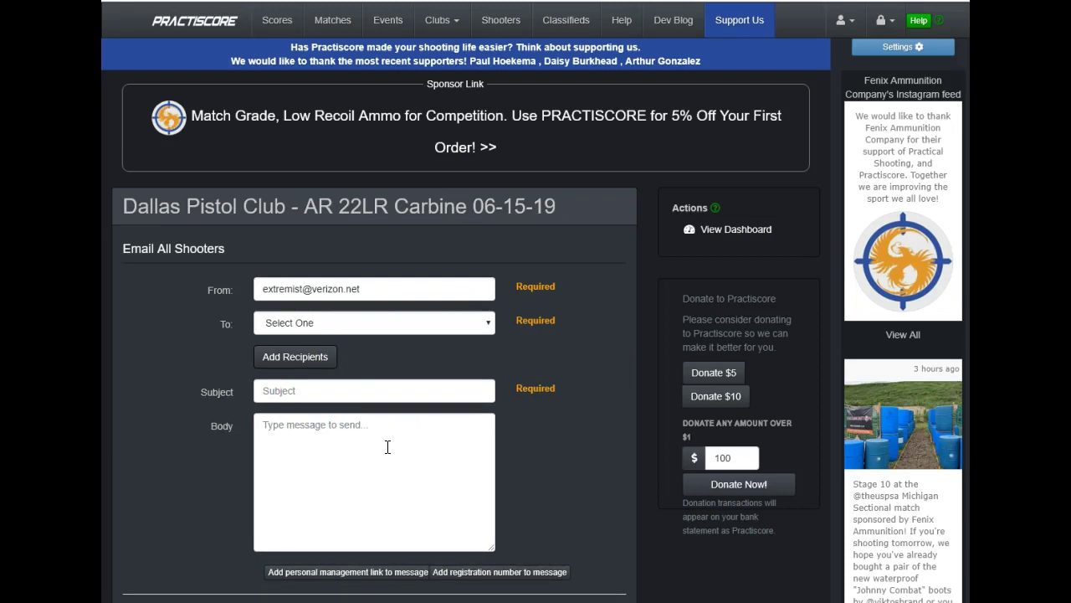
scroll(390, 448, "down", 3)
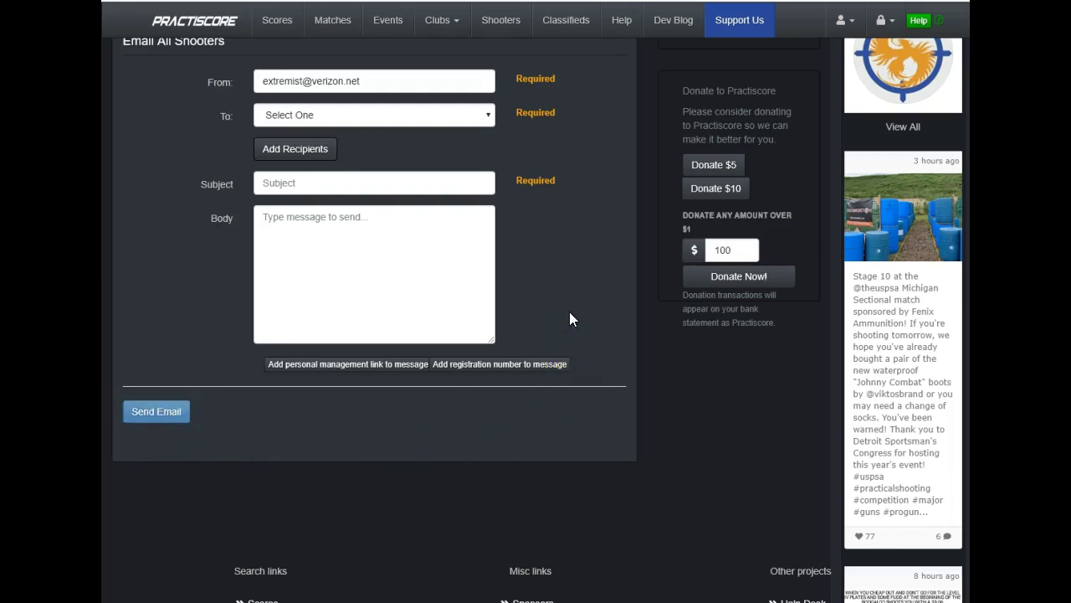
scroll(569, 319, "up", 2)
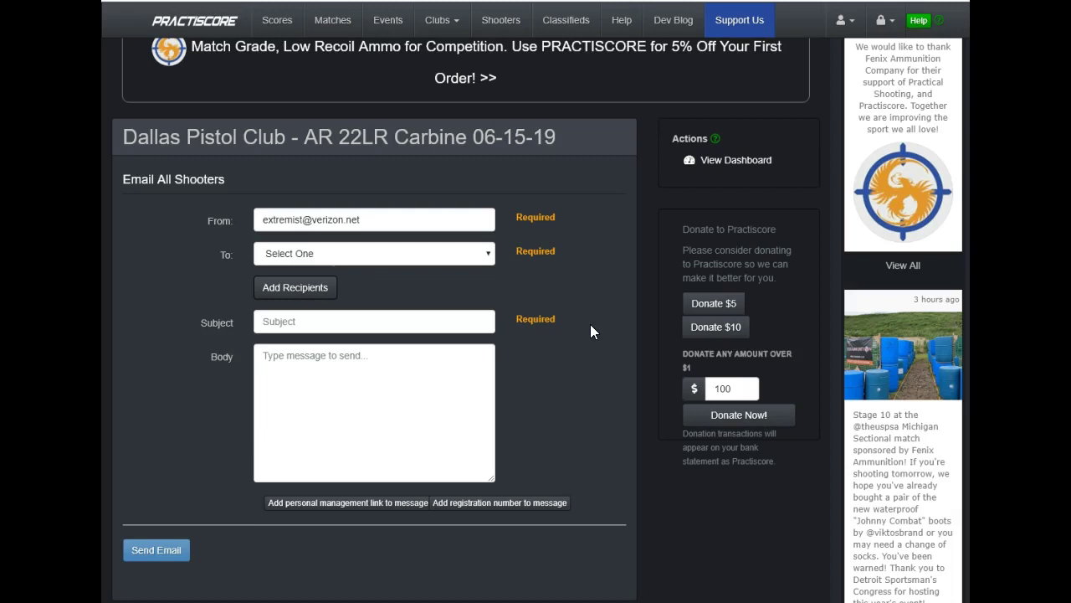
scroll(591, 326, "up", 1)
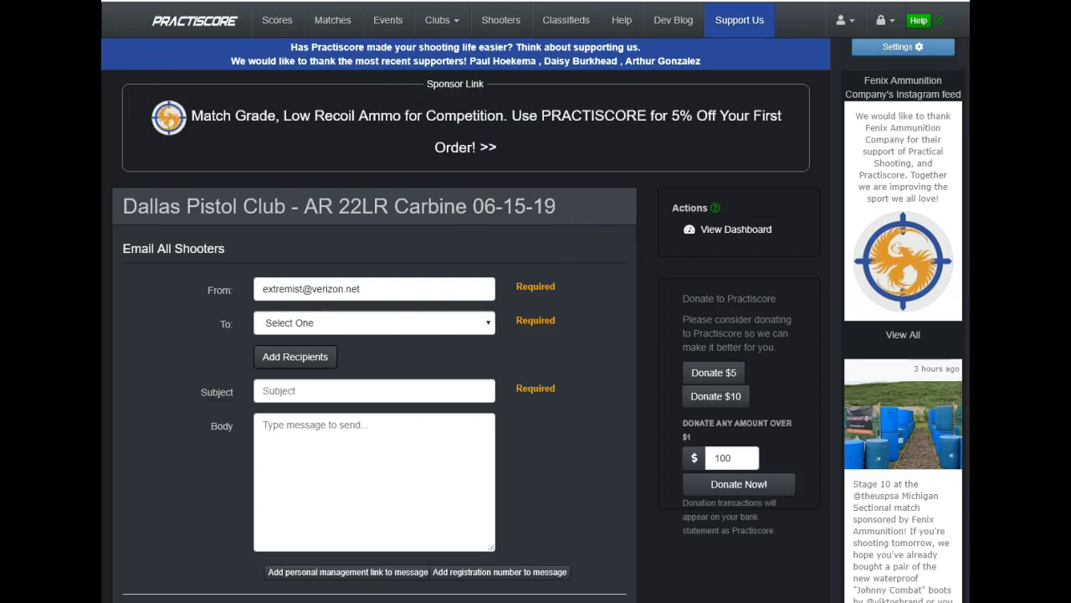
Return to the club page and choose Manage Squadding for the 06-15-19 match.
key("alt+Left")
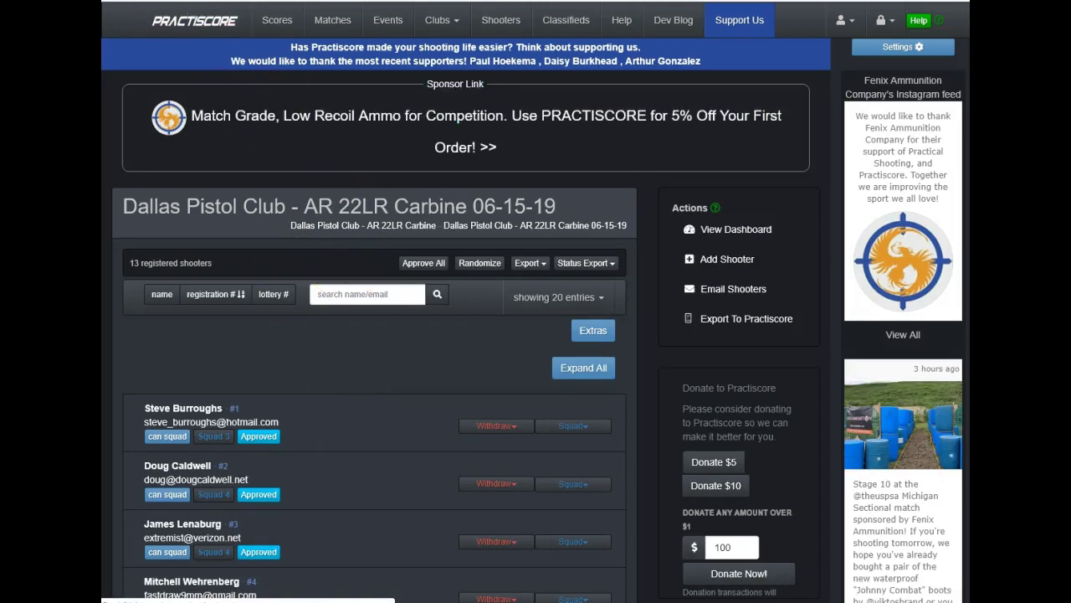
key("alt+Left")
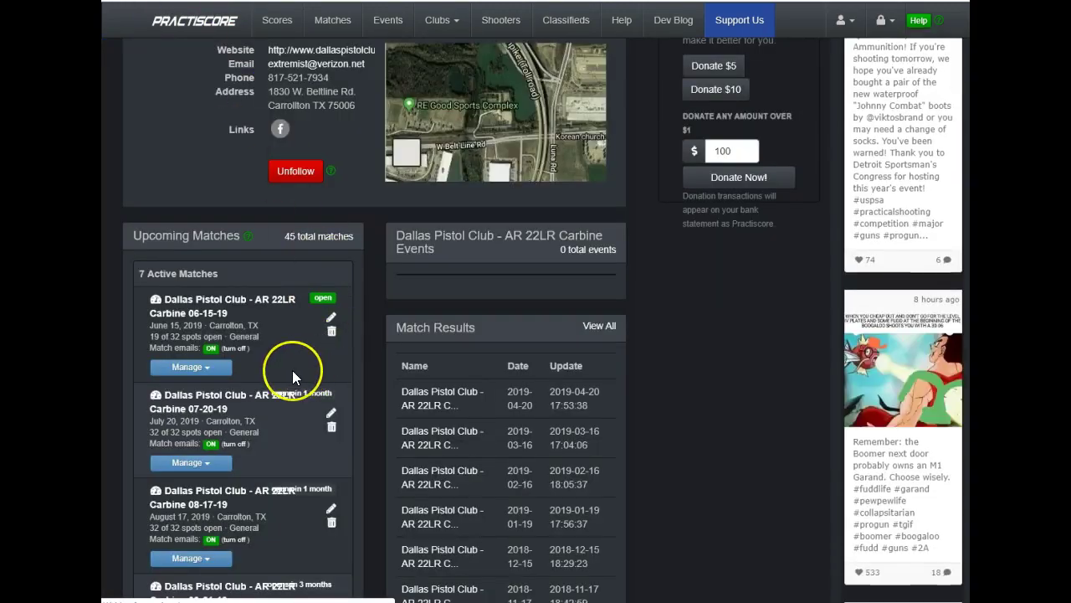
left_click(211, 369)
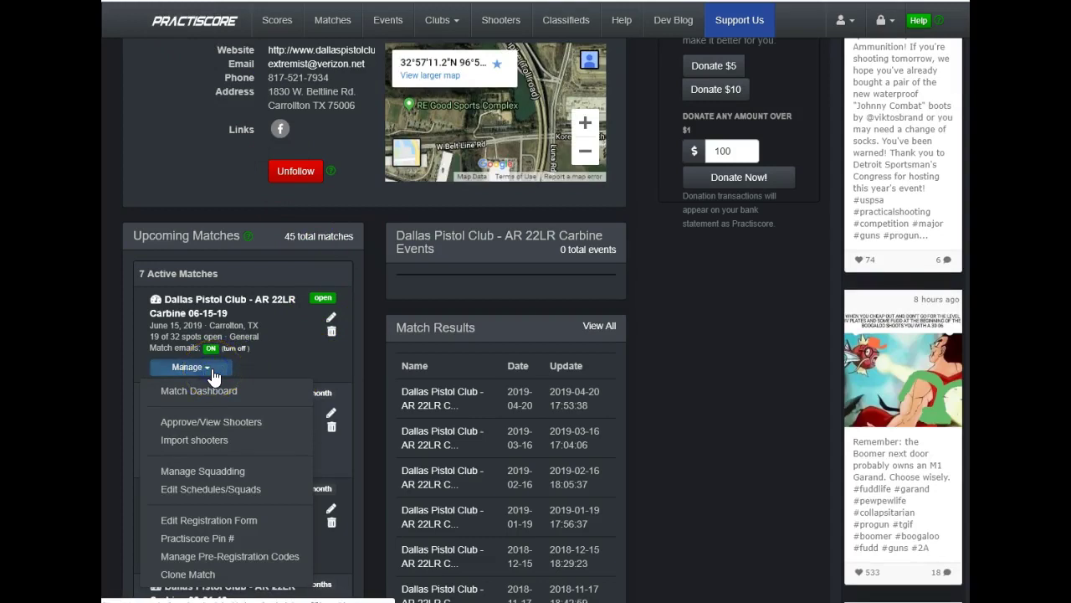
left_click(219, 474)
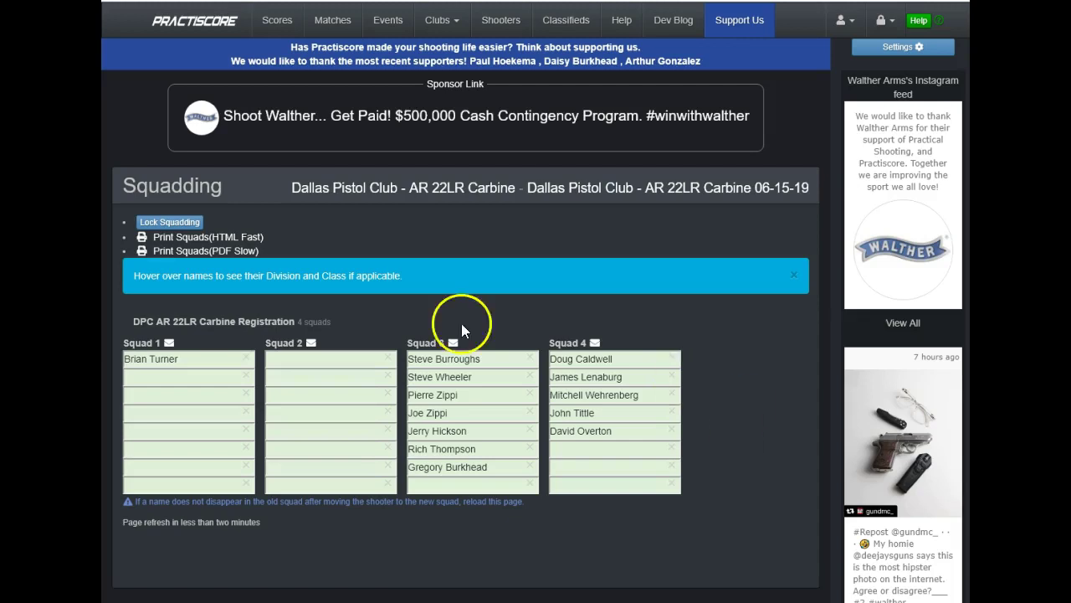
Start an email to Squad 1 and confirm Squad 1 stays the recipient.
left_click(170, 343)
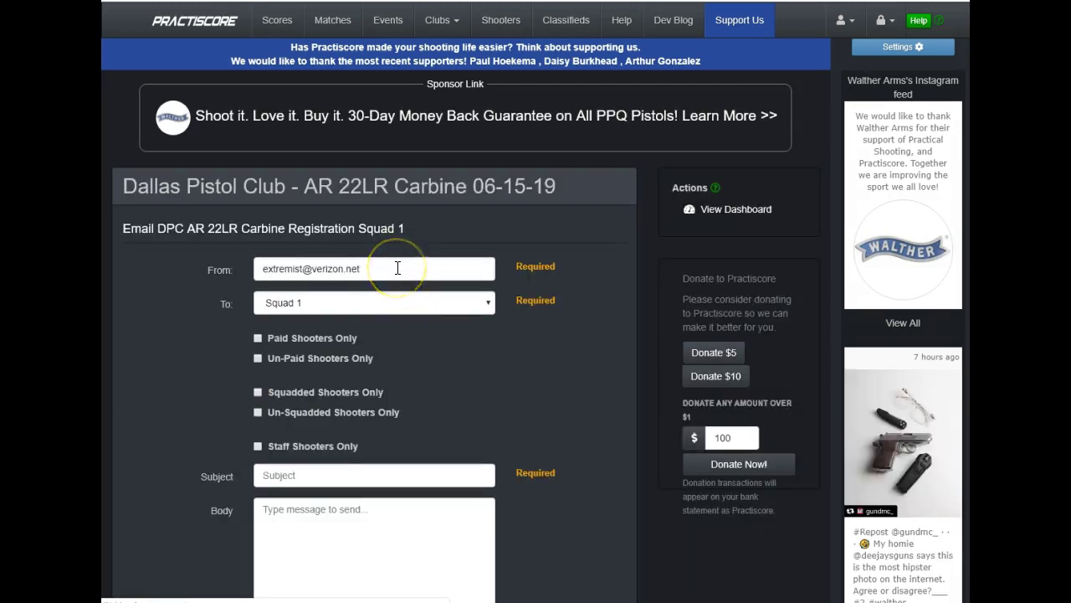
left_click(487, 304)
left_click(487, 304)
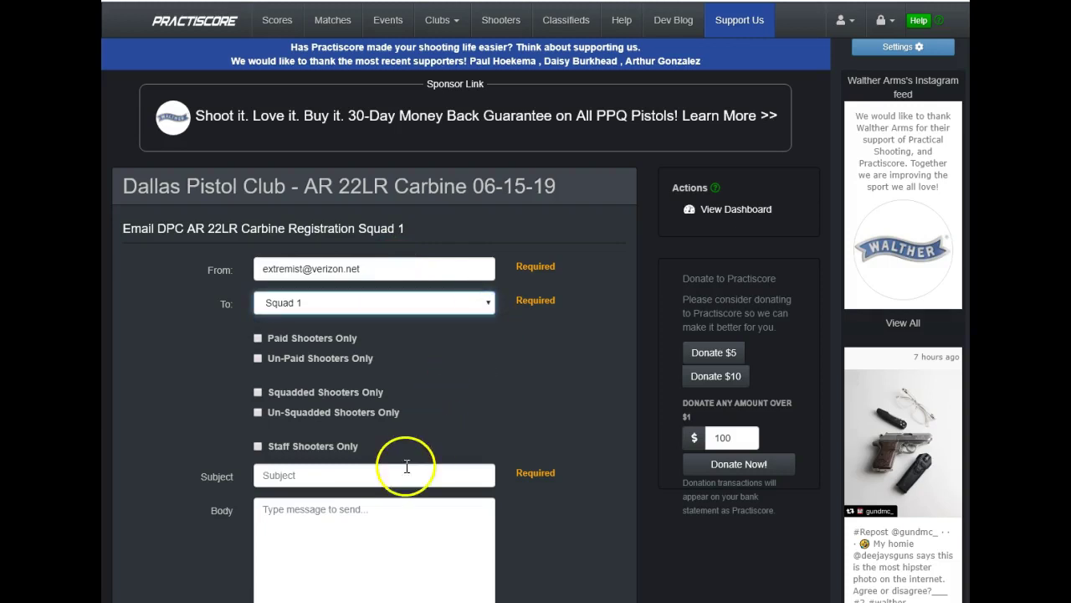
scroll(545, 507, "down", 2)
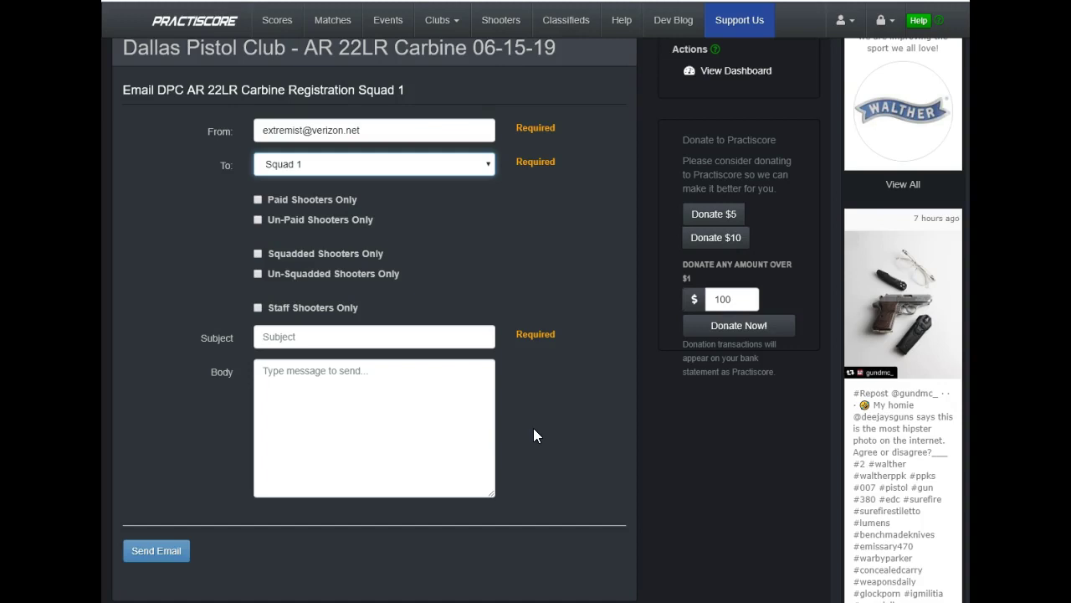
scroll(533, 427, "up", 2)
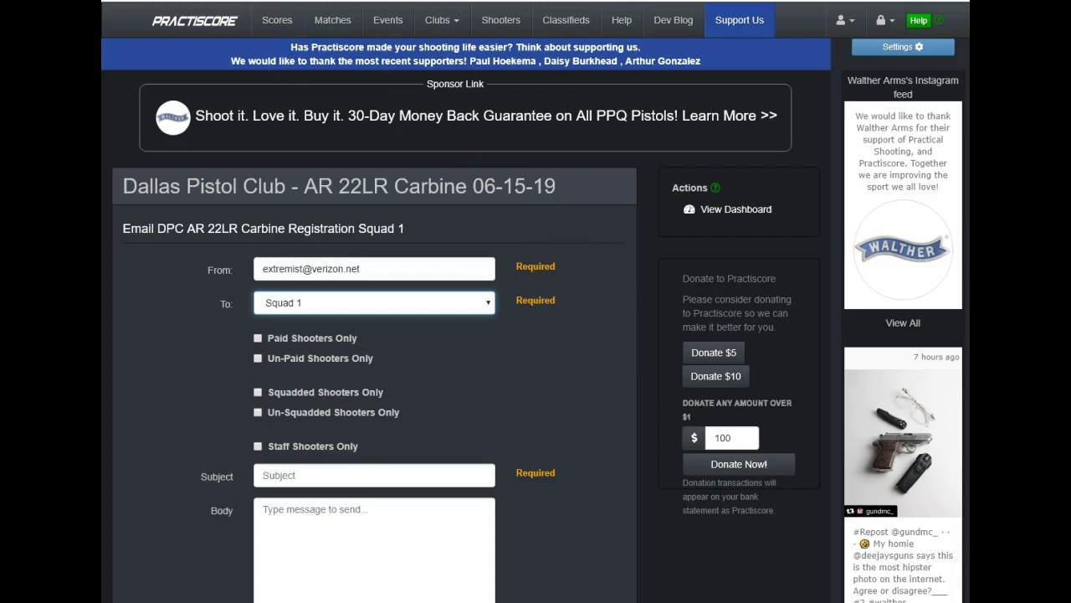
Return to the Squadding page for the 06-15-19 match.
key("alt+Left")
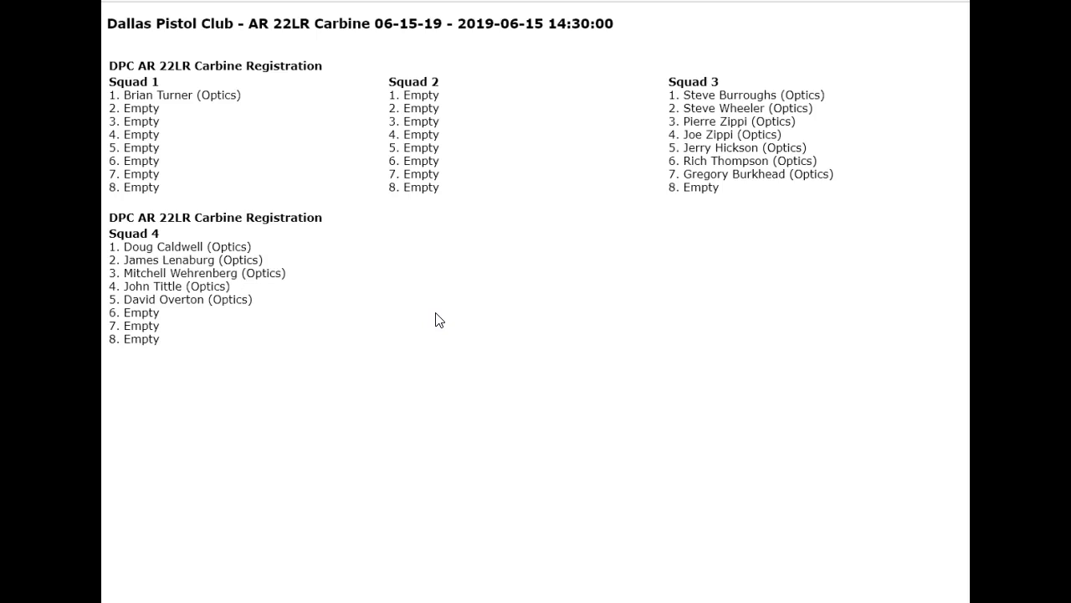
left_click(414, 361)
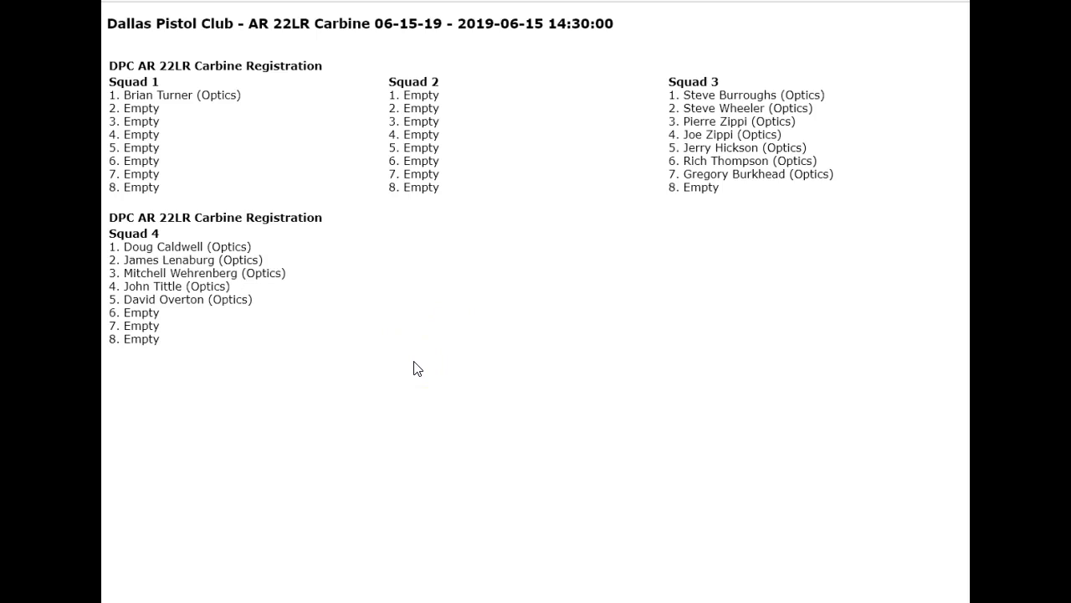